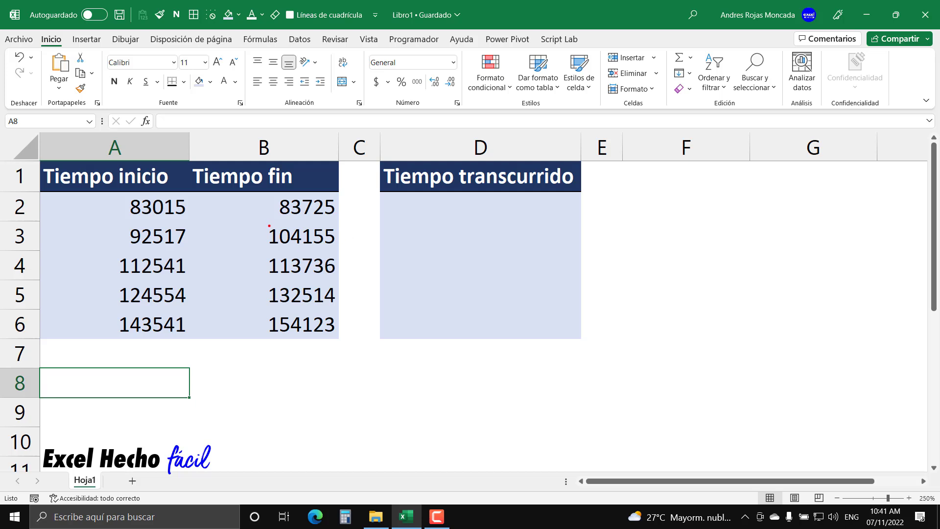
mouse_move(269, 226)
left_mouse_down()
mouse_move(286, 224)
mouse_move(268, 225)
left_mouse_up()
mouse_move(281, 198)
left_mouse_down()
mouse_move(289, 197)
mouse_move(279, 197)
left_mouse_up()
left_click_drag(292, 216, 308, 214)
key("ctrl+z")
left_click_drag(295, 245, 310, 245)
mouse_move(319, 195)
left_mouse_down()
mouse_move(334, 195)
mouse_move(334, 223)
left_mouse_up()
key("e")
left_click(396, 204)
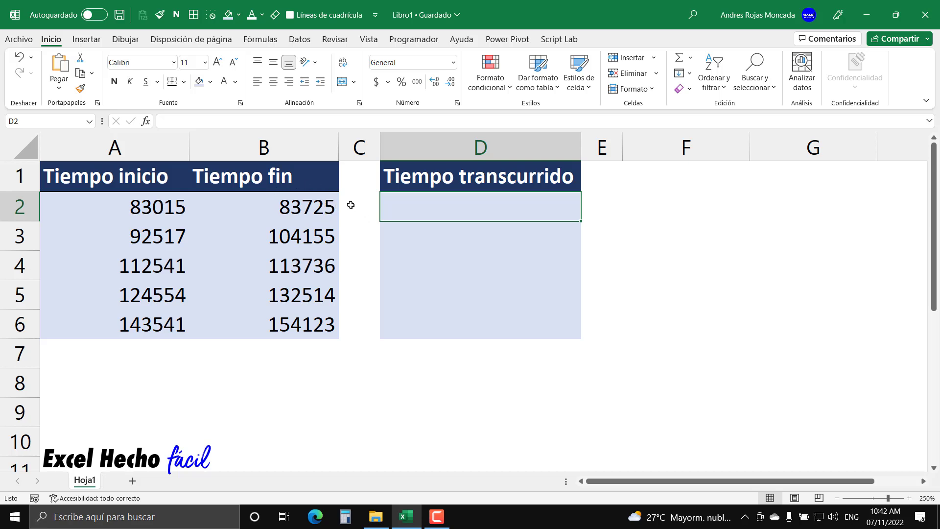
left_click(332, 205)
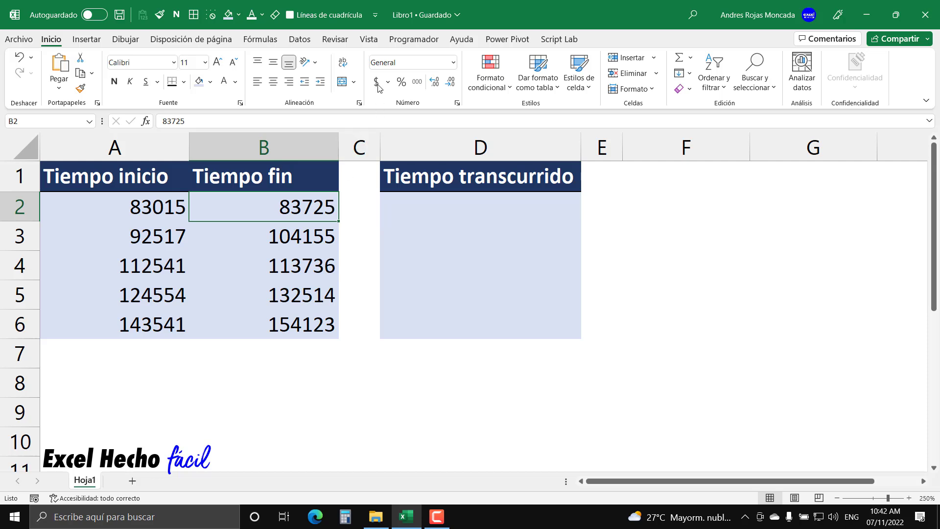
Begin a TEXTO formula in D2 with B2 as the value and "00" as the format text.
left_click(407, 196)
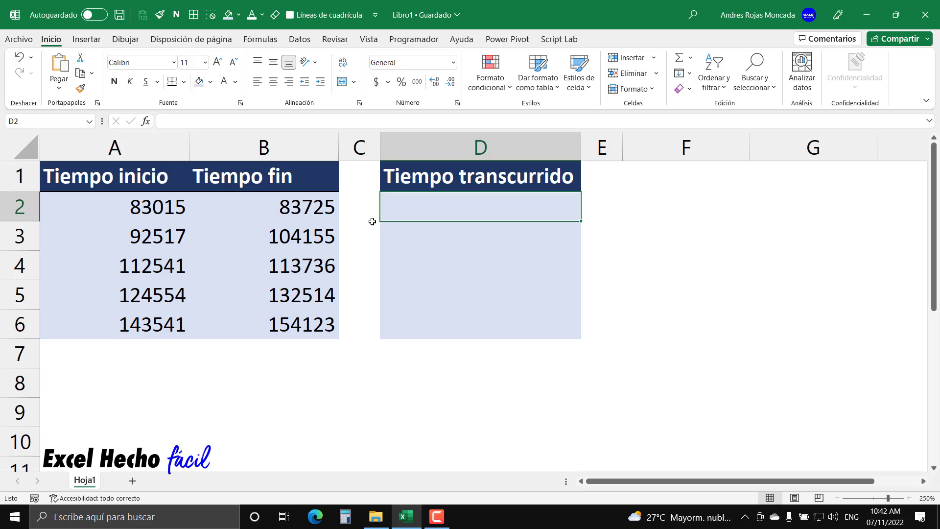
type("=text")
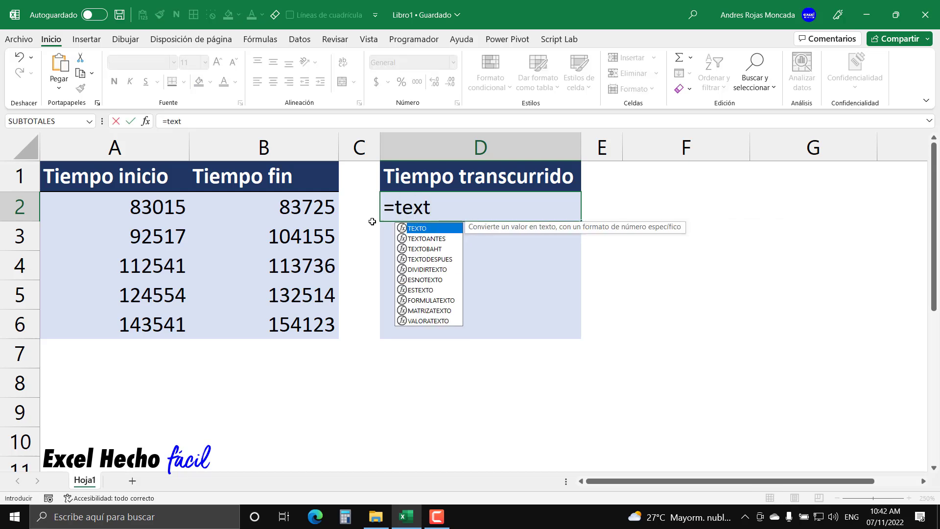
key("Tab")
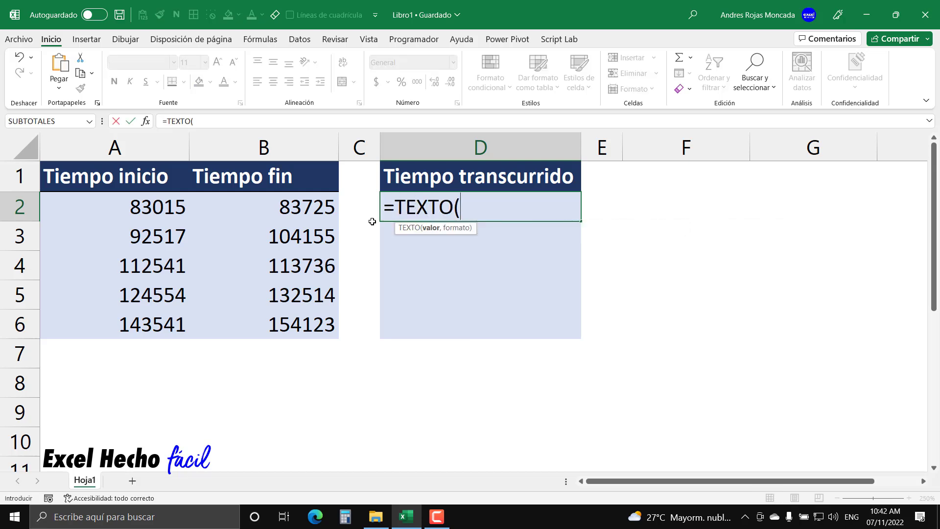
key("BackSpace")
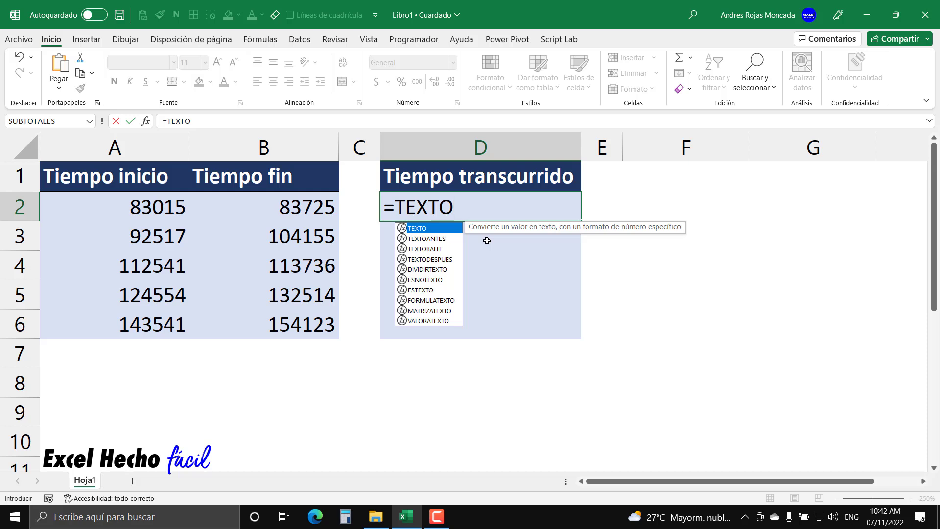
type("(")
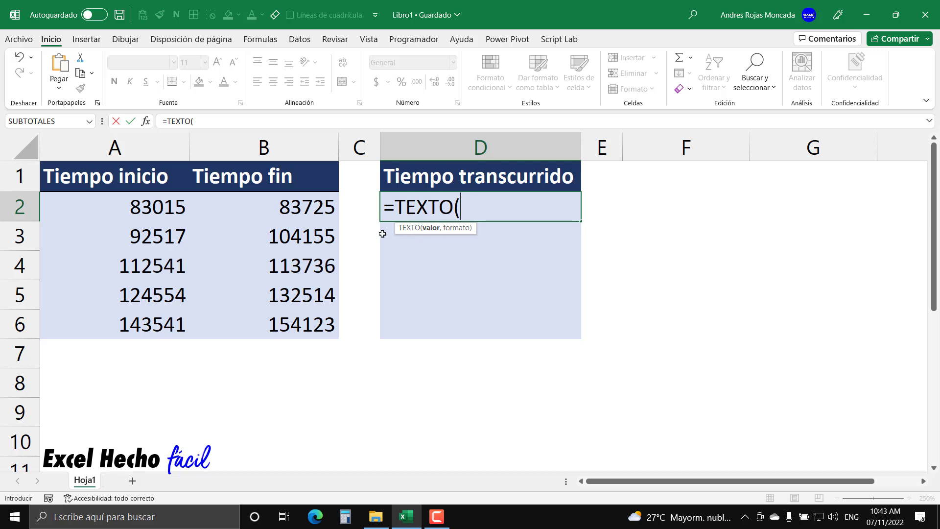
left_click(313, 216)
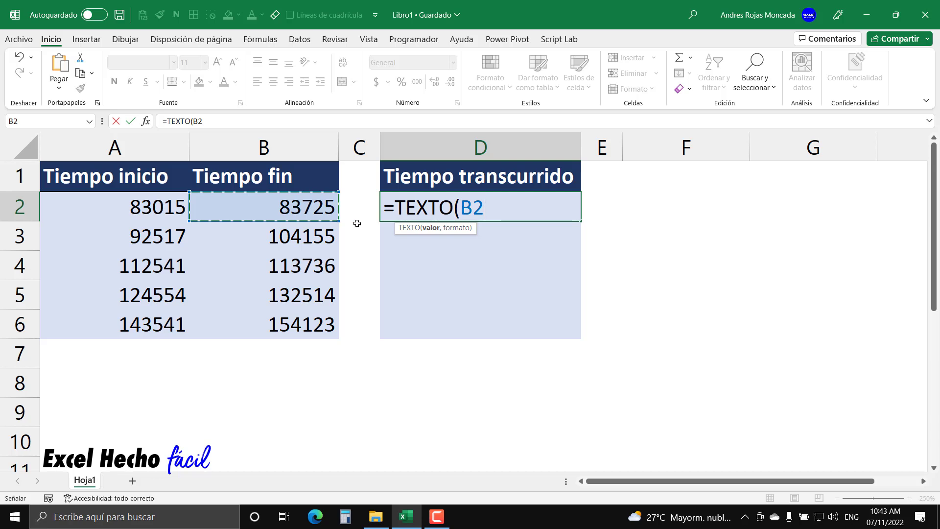
type(",")
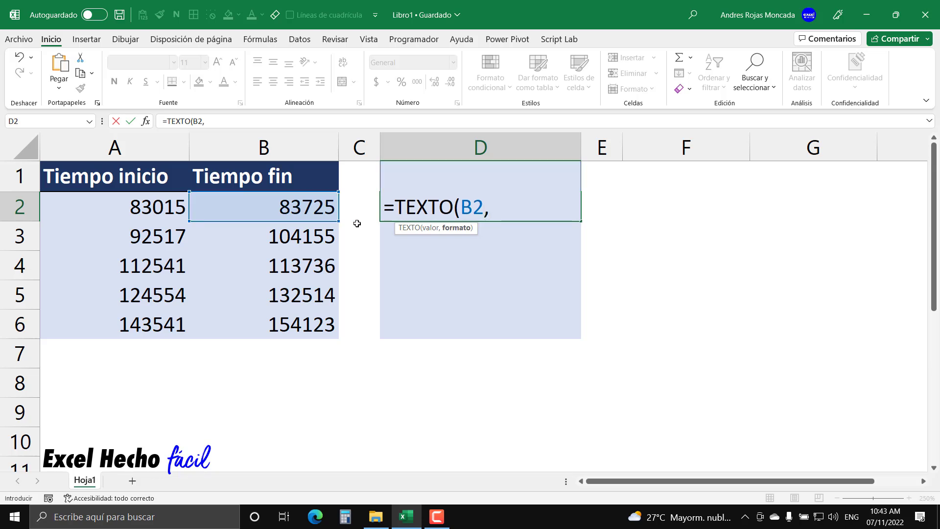
type("\"\"")
left_click_drag(489, 204, 510, 203)
left_click(499, 203)
key("Left")
type("00")
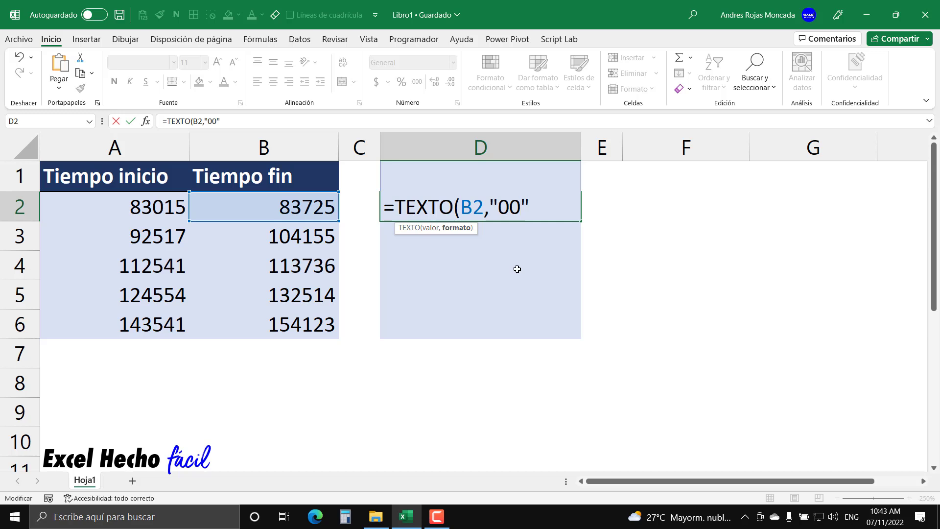
Try a colon in doubled quotation marks as the separator after 00 in the format text.
type("\\")
key("BackSpace")
type("/")
key("BackSpace")
type("\\:")
left_click_drag(531, 202, 521, 203)
type("\"\":\"\"")
left_click_drag(521, 210, 563, 210)
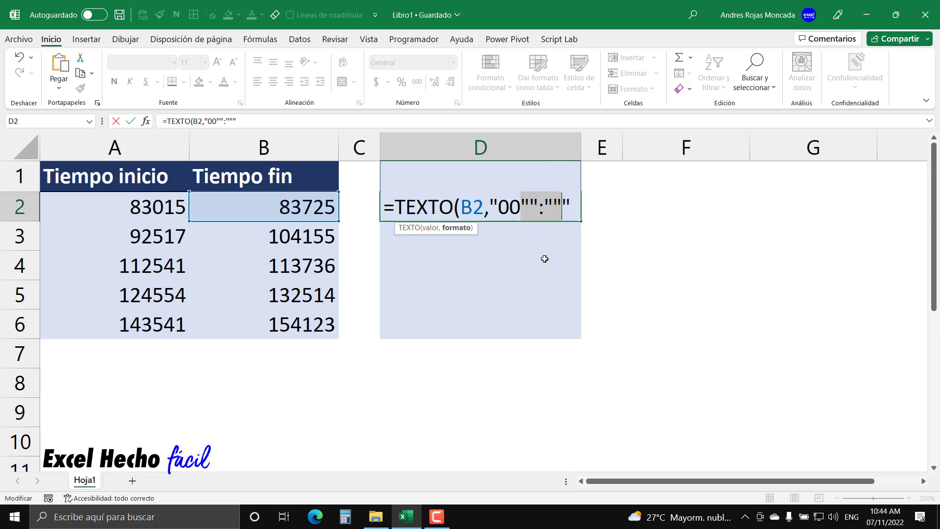
key("BackSpace")
Complete the format text with escaped colons so D2 holds =TEXTO(B2,"00\:00\:00").
type("\\:")
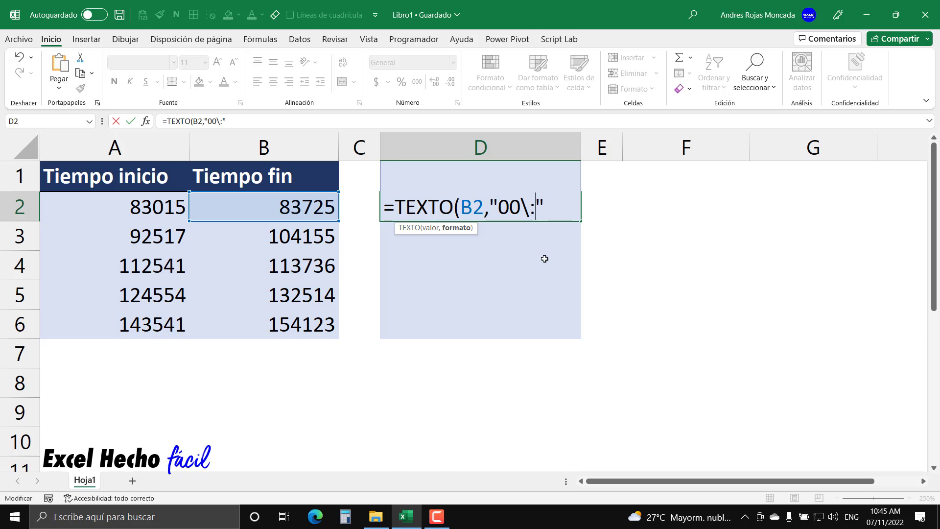
type("00\\:")
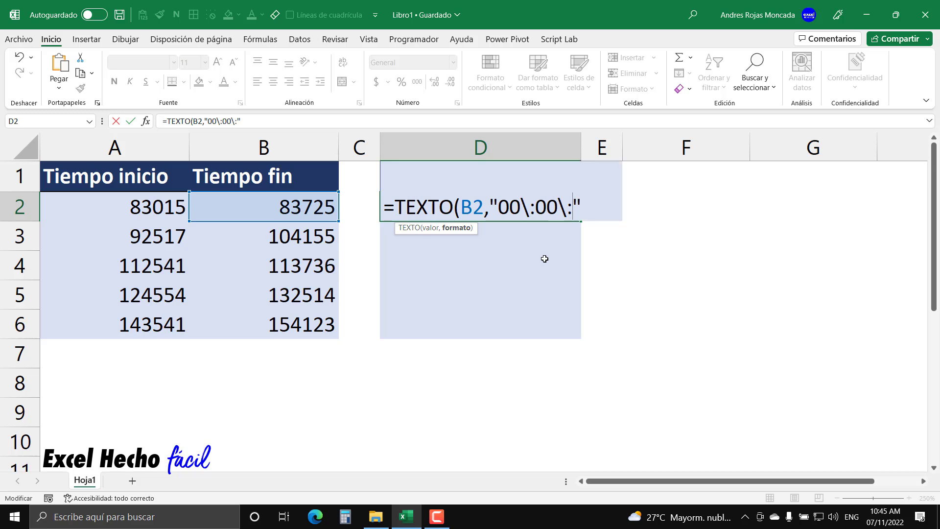
type("00\")")
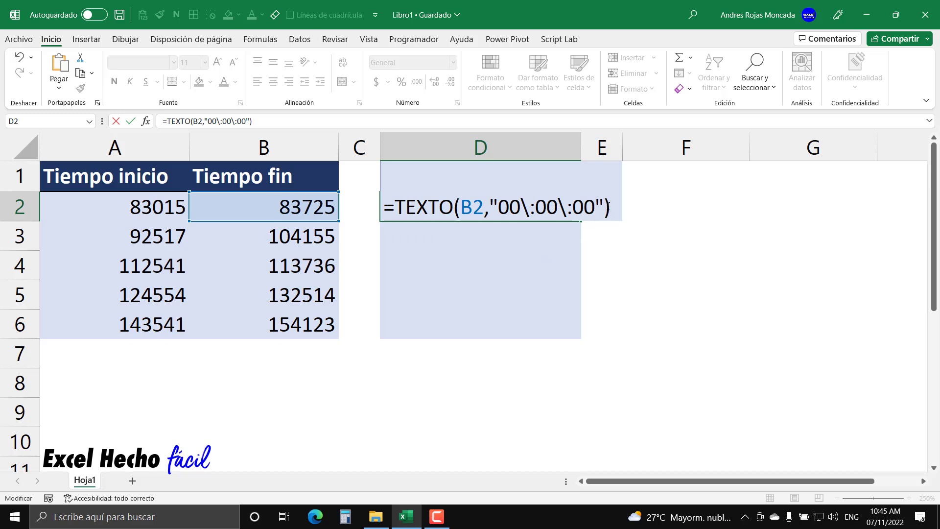
key("Return")
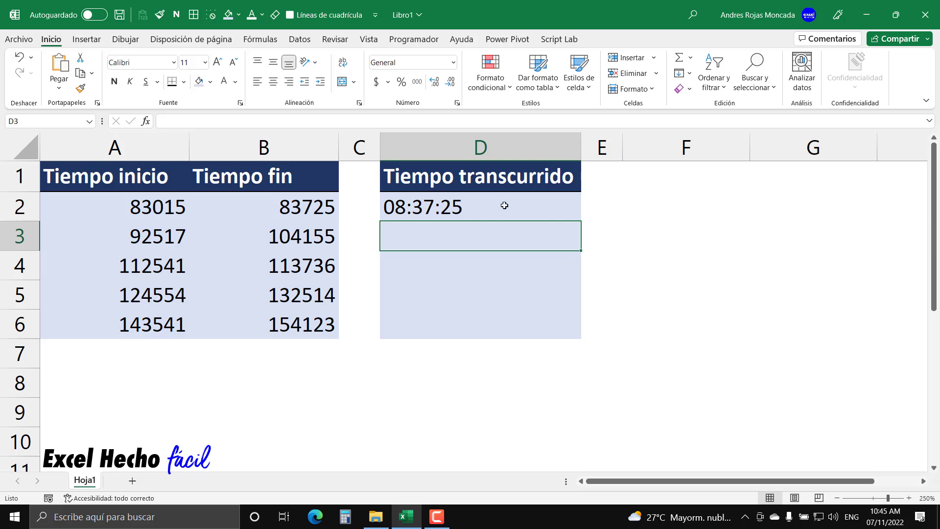
Append +0 to the TEXTO formula in D2 to convert its text result into a number.
left_click(479, 207)
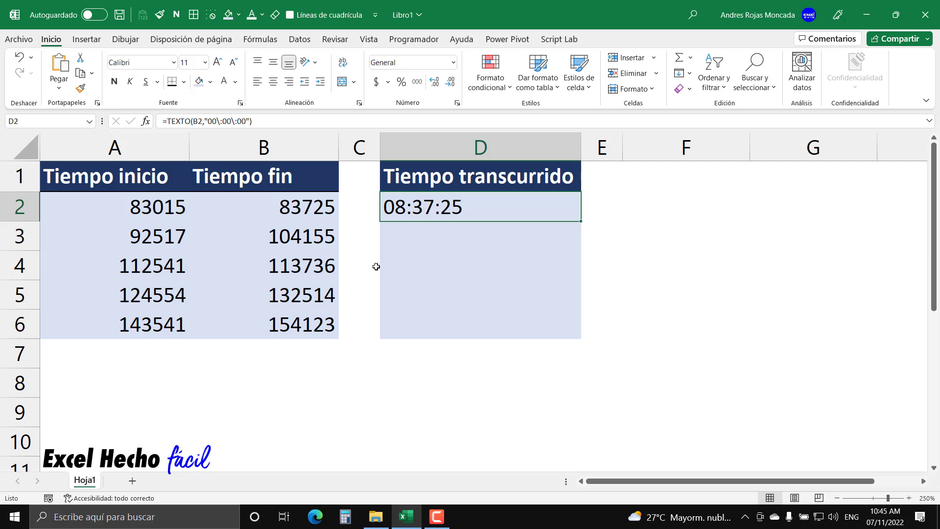
key("F2")
type("+0")
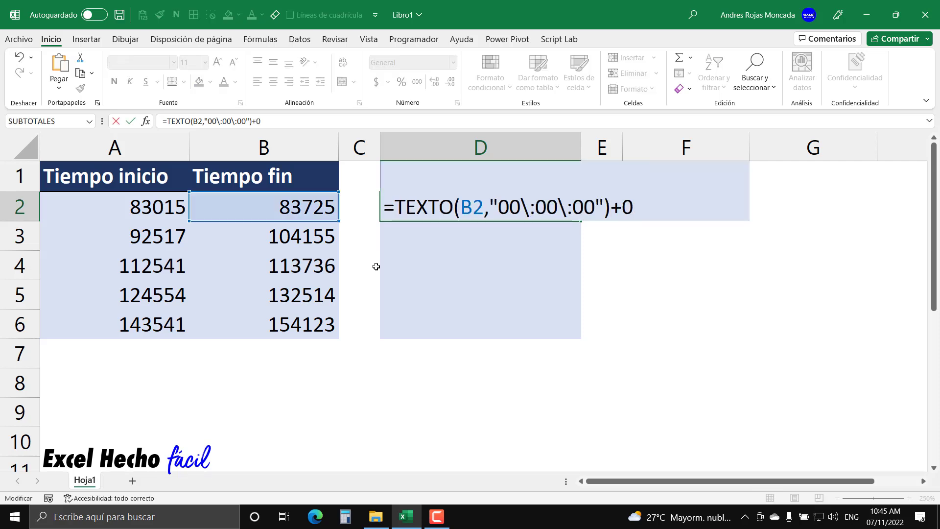
key("Return")
Apply the Hora number format of type *01:30:55 PM to cell D2.
left_click(472, 210)
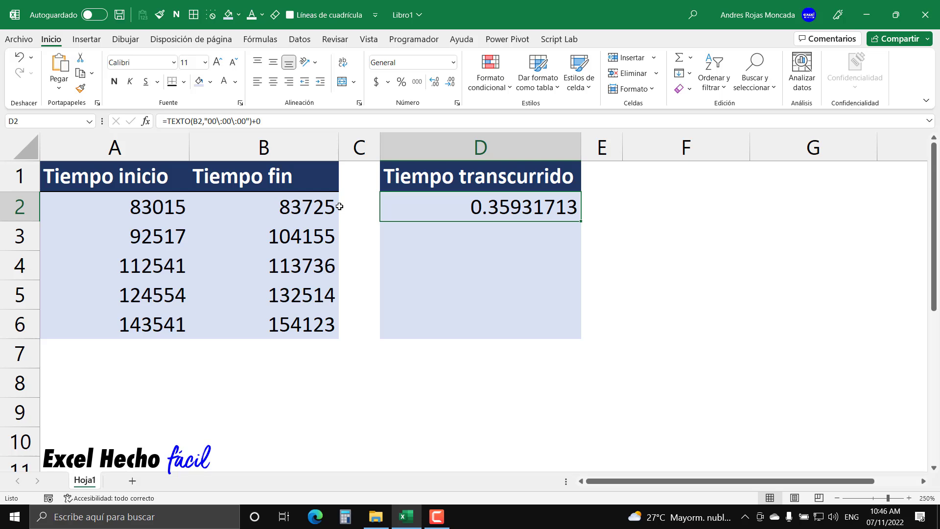
key("ctrl+1")
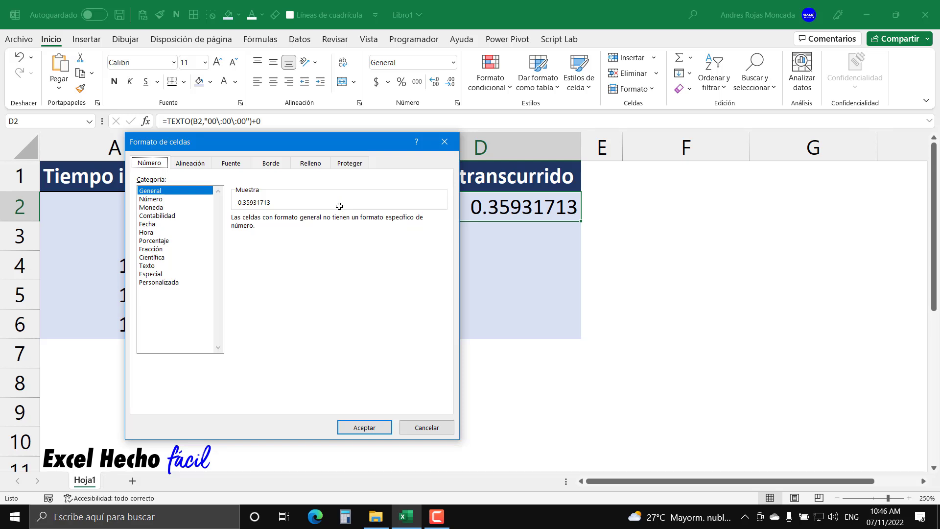
left_click(150, 233)
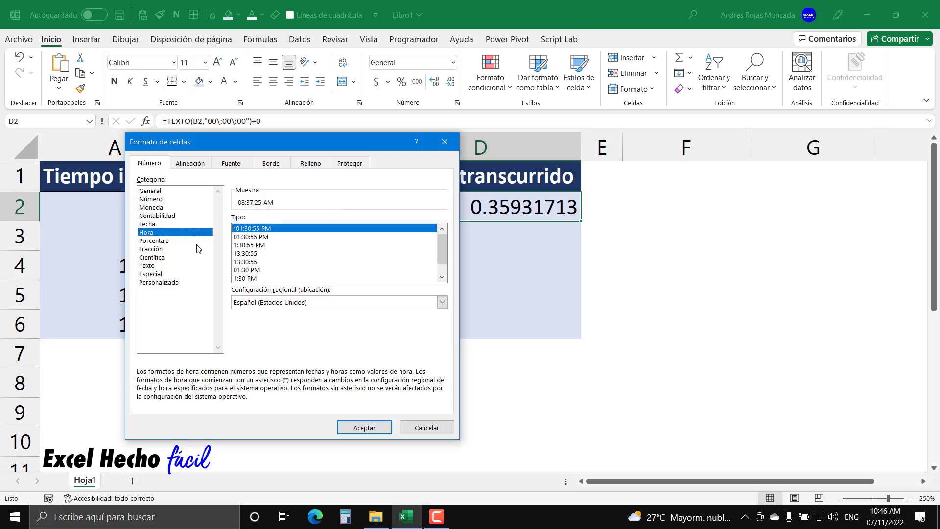
left_click(248, 230)
left_click(346, 428)
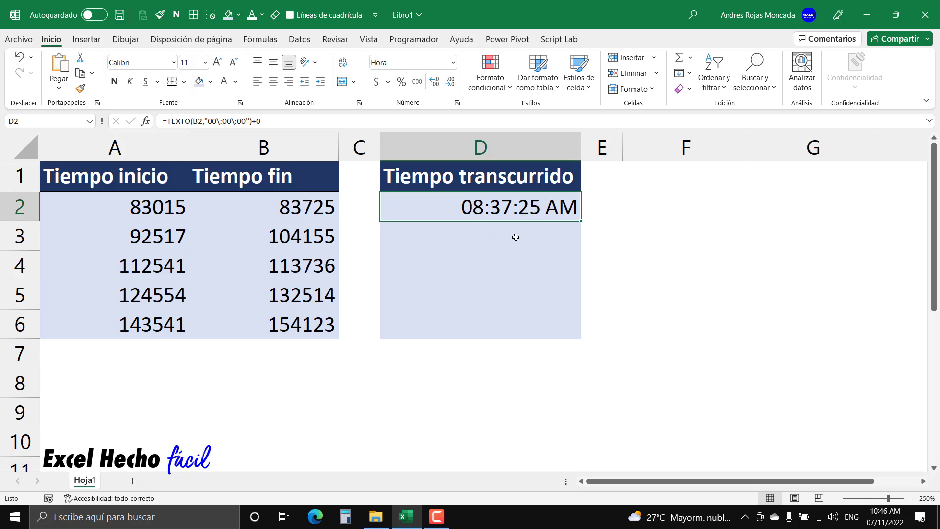
Undo the time format and the +0 addition in D2.
key("ctrl+z")
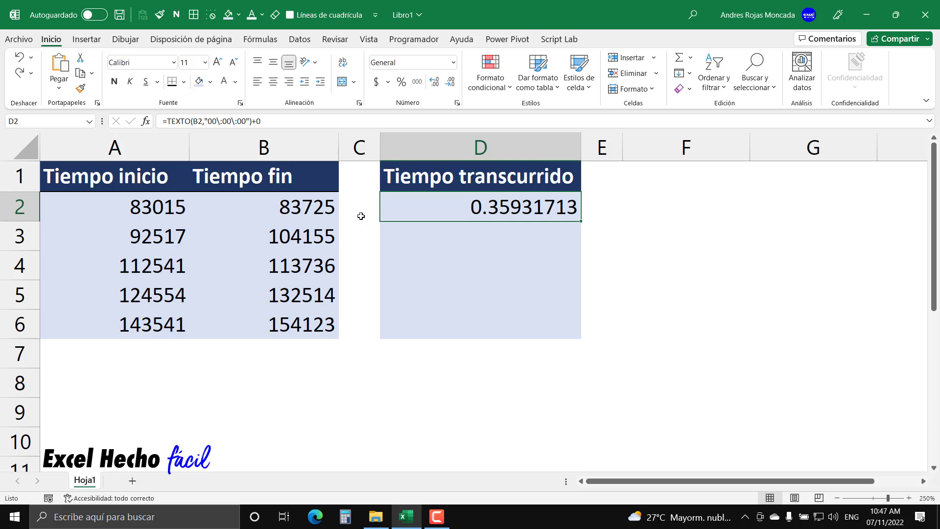
key("ctrl+z")
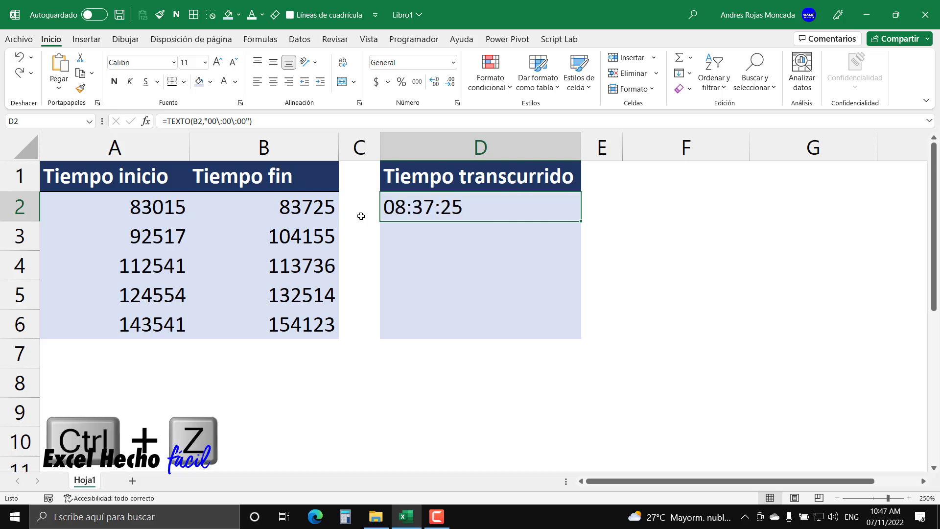
key("F2")
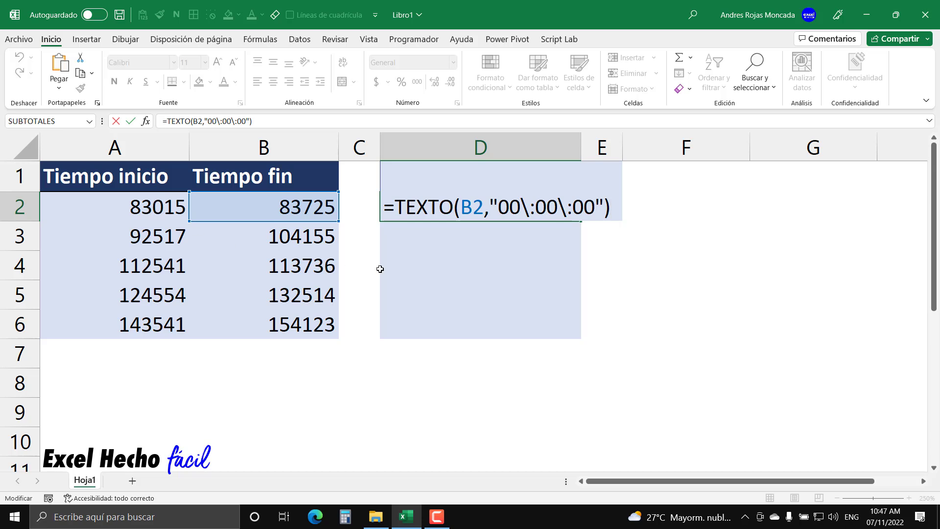
type("-")
key("Escape")
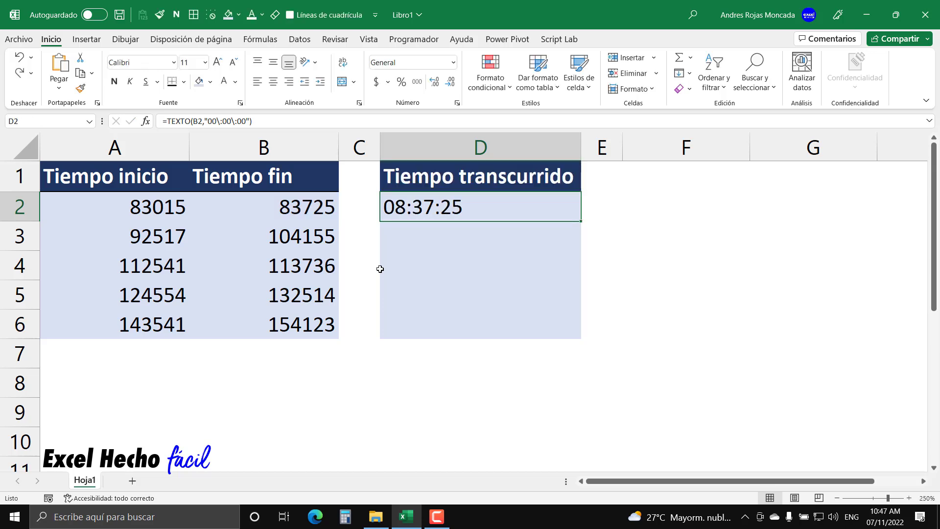
Append a minus sign and a copy of the whole TEXTO function to the formula in D2.
key("F2")
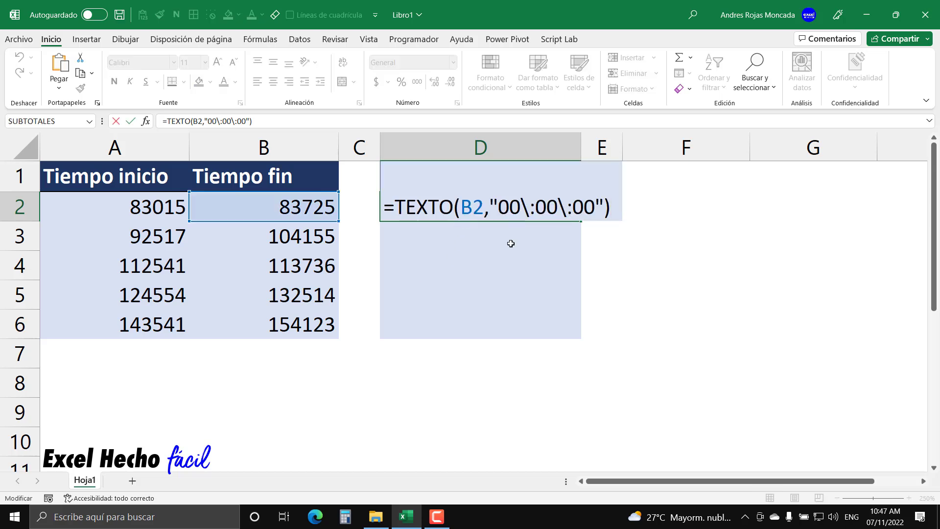
type("-")
left_click_drag(395, 198, 611, 201)
key("ctrl+c")
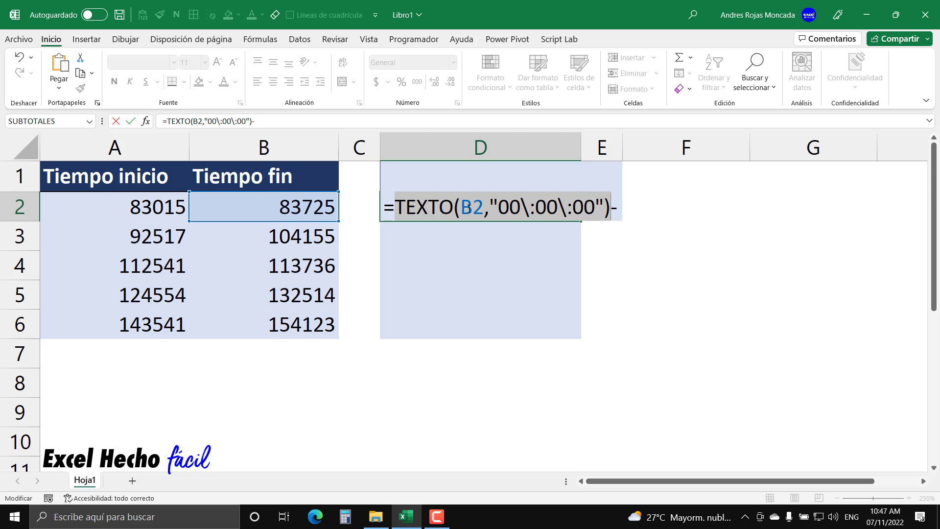
left_click(622, 200)
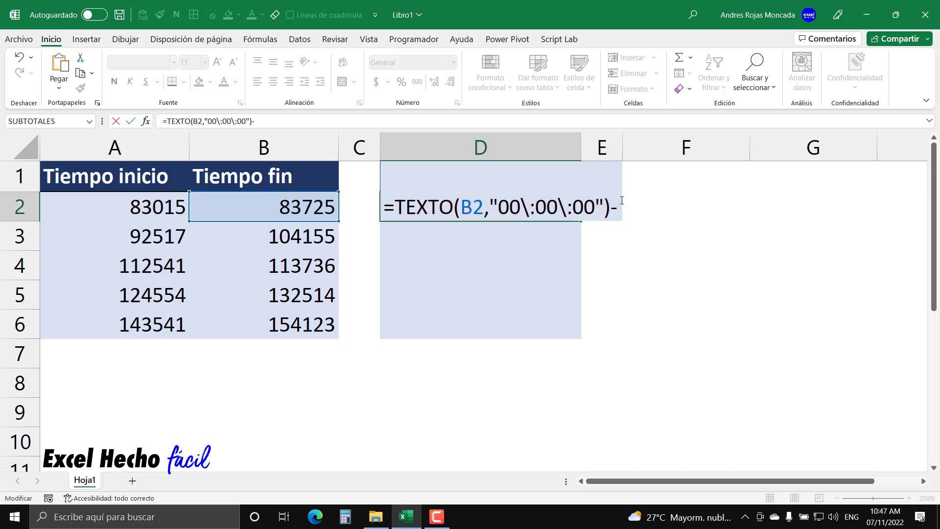
key("ctrl+v")
Change the second TEXTO's reference to A2 and enter the formula =TEXTO(B2,"00\:00\:00")-TEXTO(A2,"00\:00\:00").
left_click_drag(683, 205, 706, 205)
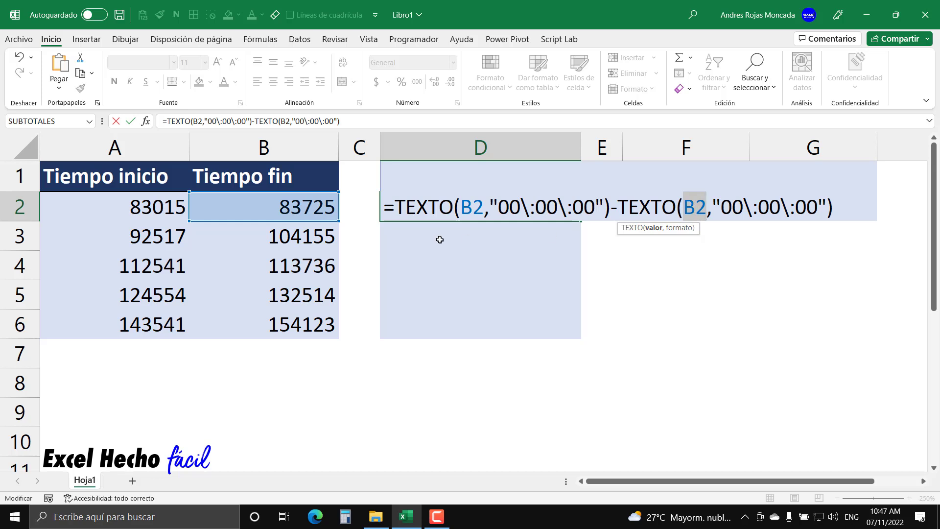
left_click(157, 214)
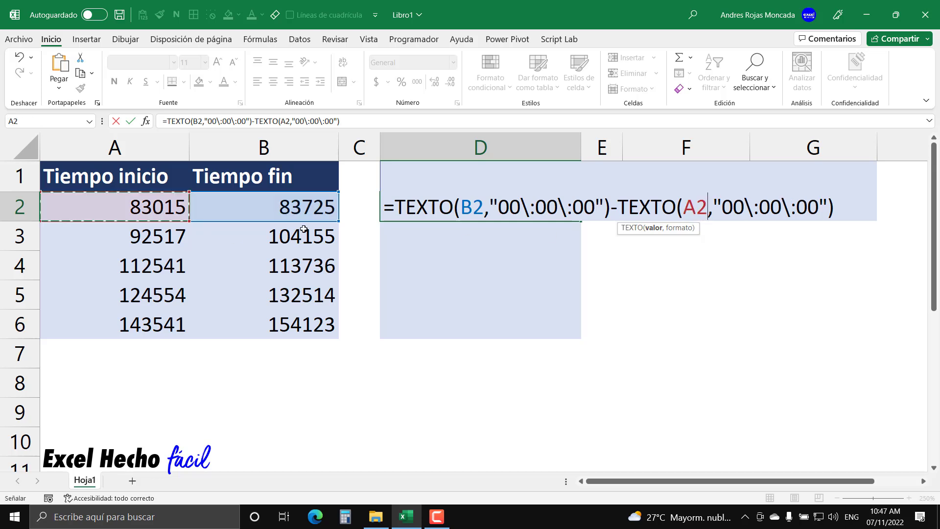
key("End")
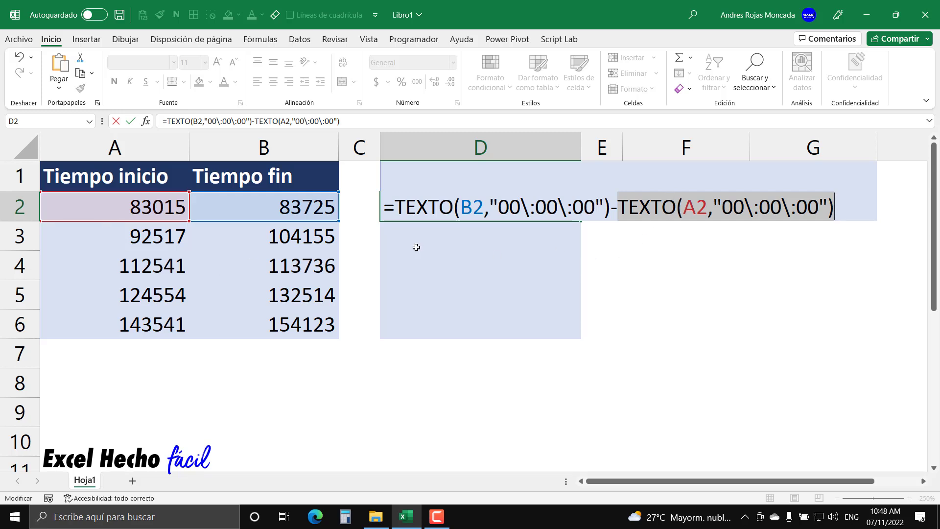
left_click(863, 211)
key("Return")
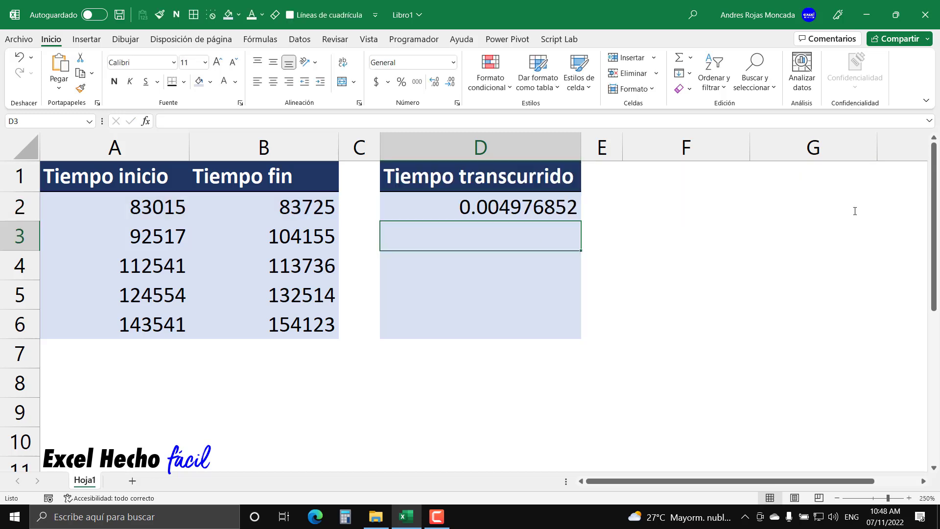
Apply the Hora number format of type *01:30:55 PM to the subtraction result in D2.
left_click(552, 211)
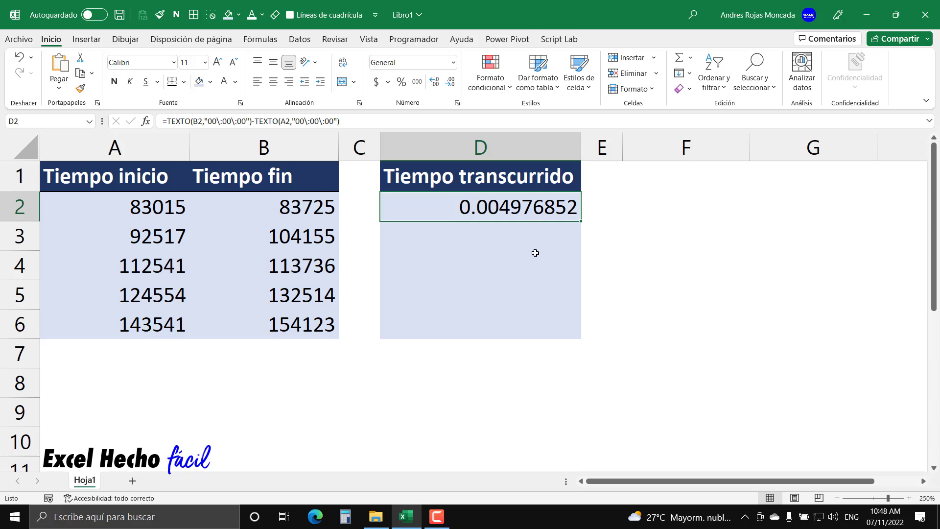
key("ctrl+1")
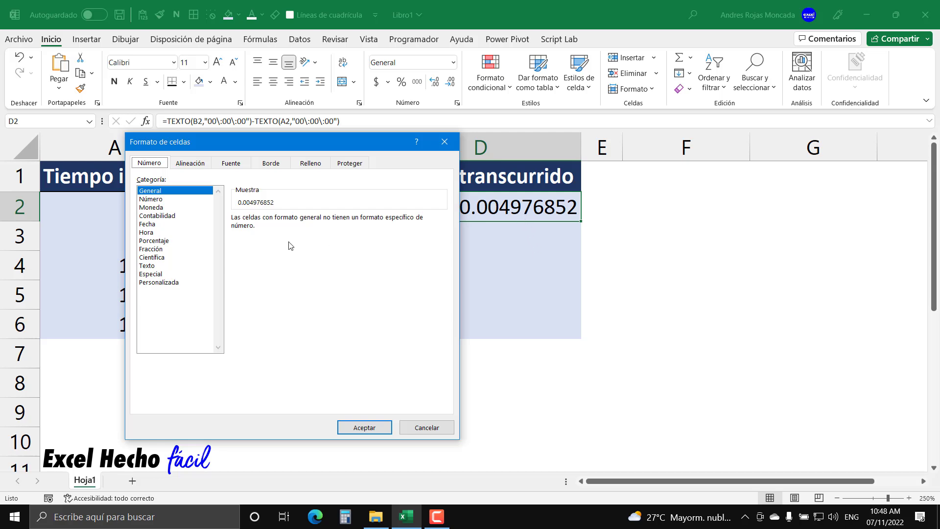
left_click(147, 233)
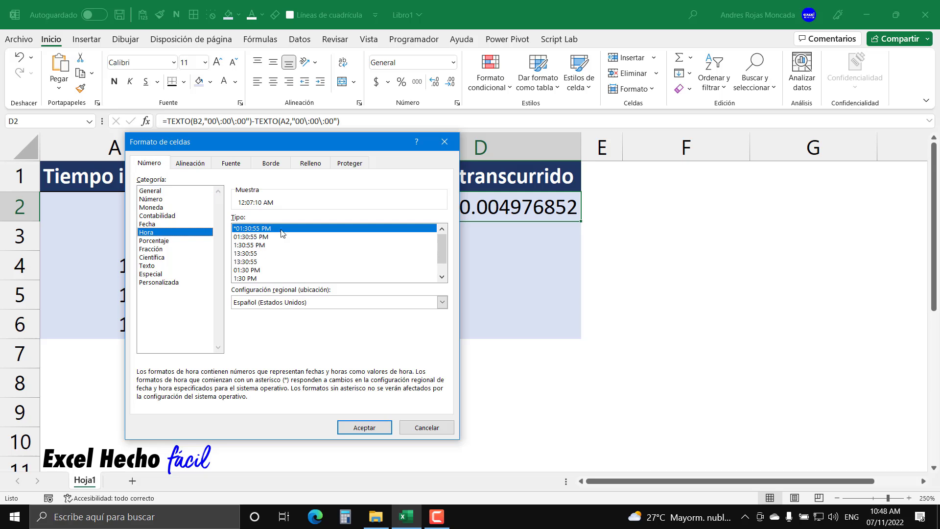
left_click(358, 426)
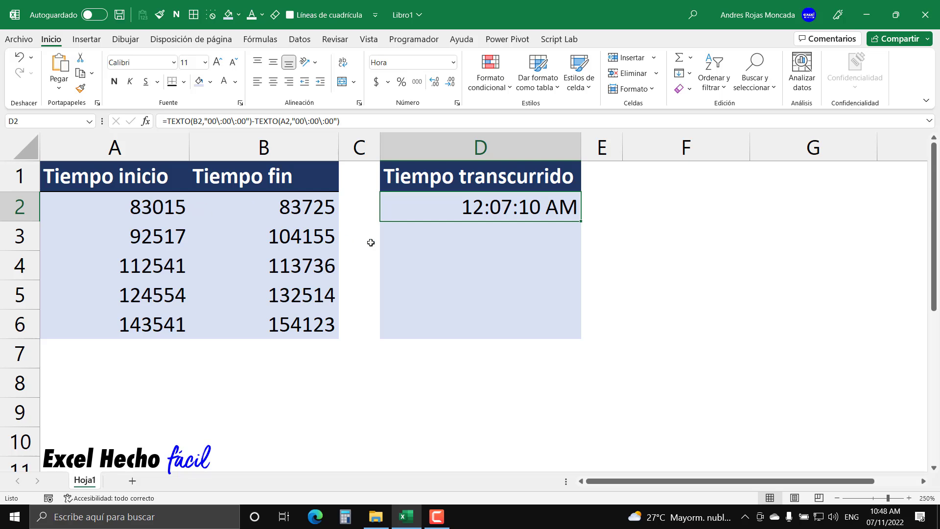
Replace the number format of D2 with the custom format hh:mm:ss.
key("ctrl+1")
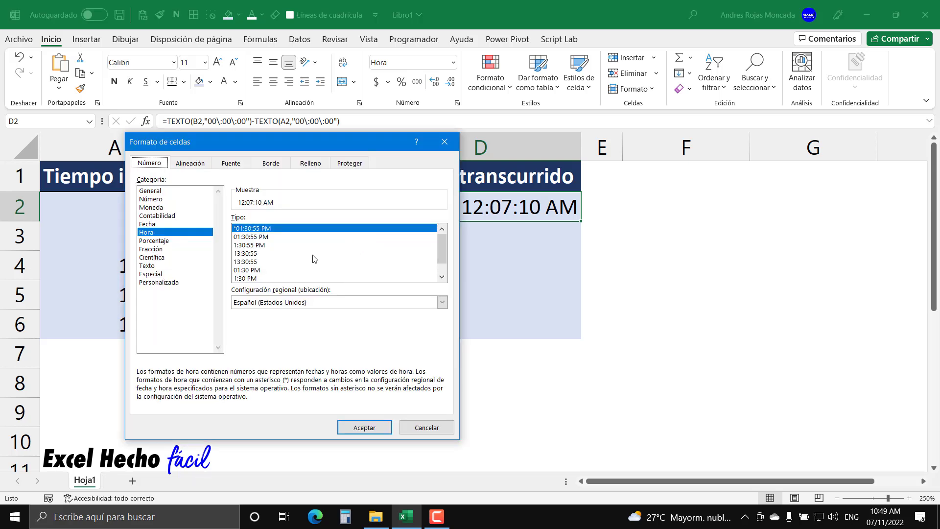
left_click(168, 286)
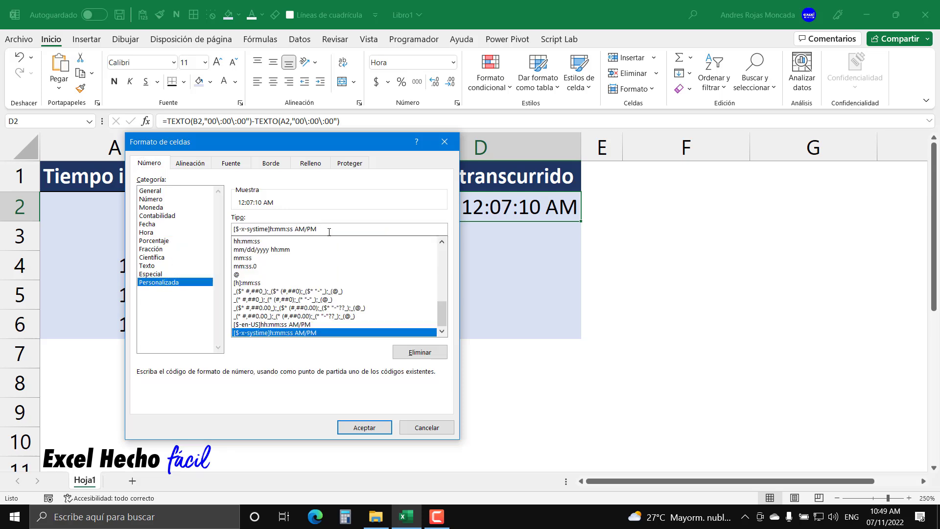
left_click_drag(318, 229, 219, 229)
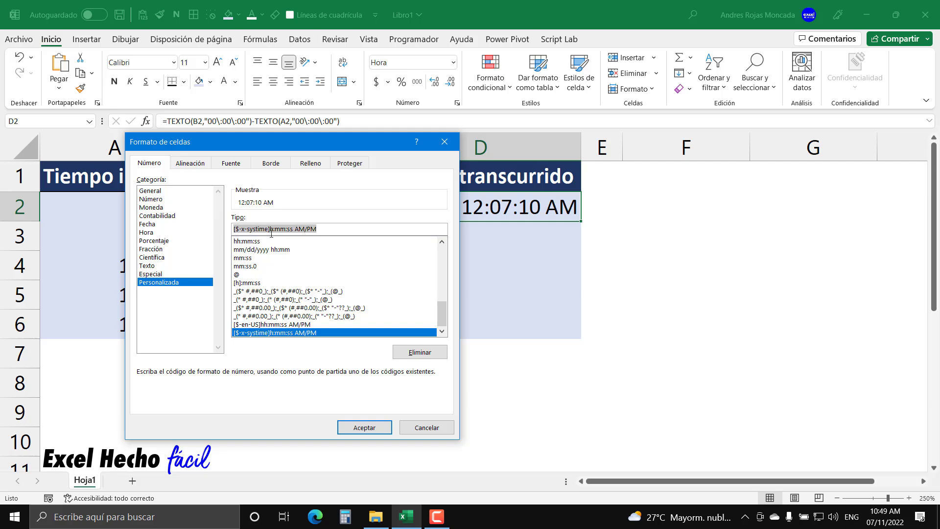
key("BackSpace")
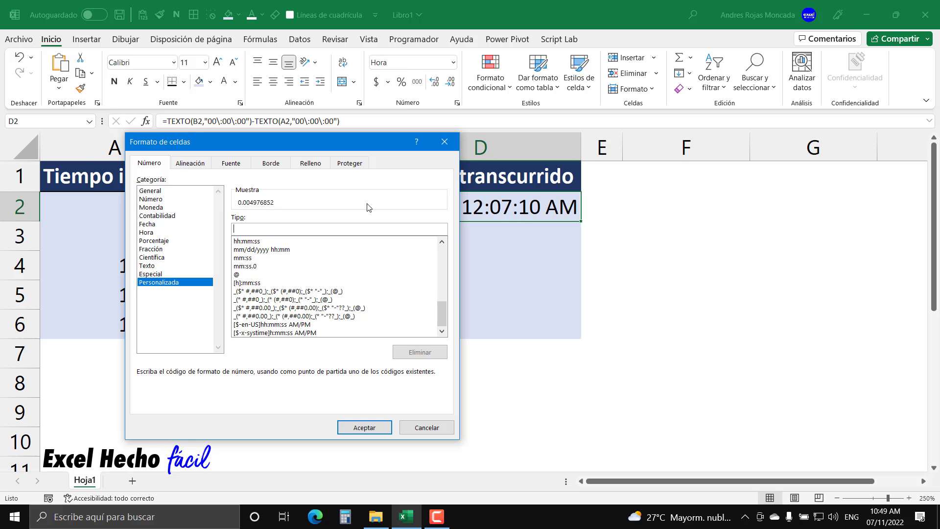
type("hh")
type(":mm:ss")
left_click(366, 427)
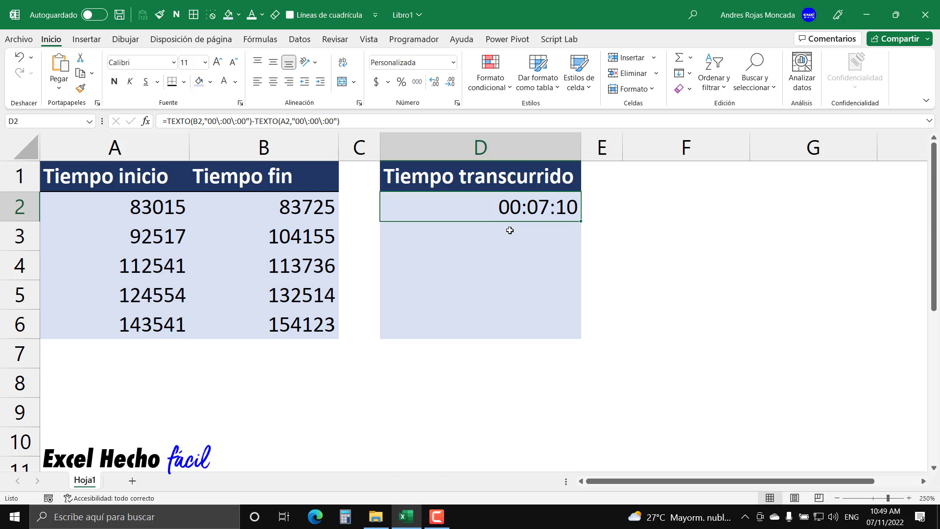
Fill the D2 formula down through D6 and check the copied formulas in D3 to D6.
left_click_drag(581, 221, 576, 327)
left_click(520, 241)
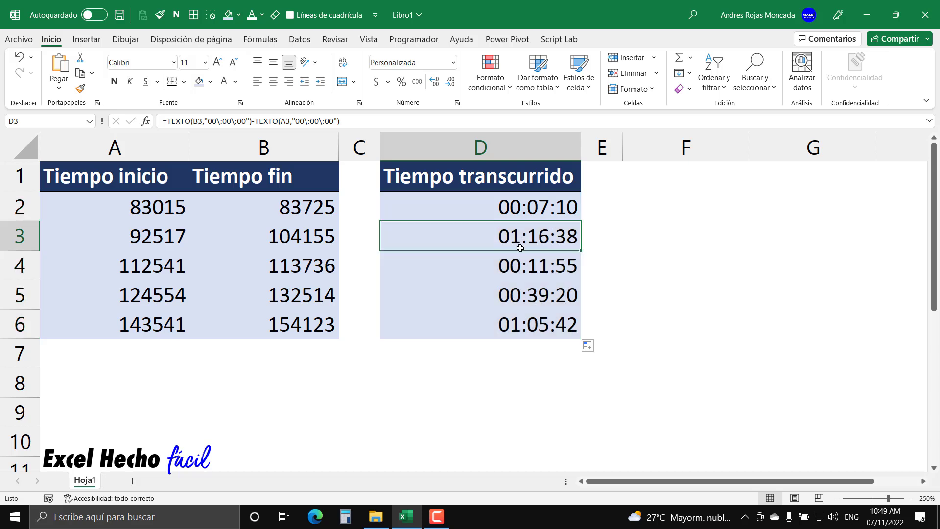
left_click(520, 273)
left_click(522, 298)
left_click(525, 324)
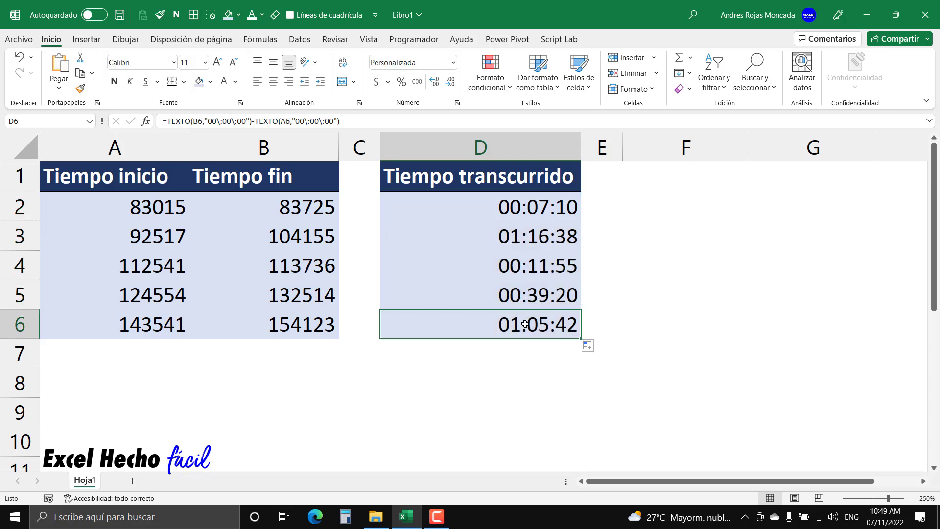
Compare the elapsed times in D3 to D6 with the start and end times of their rows.
left_click(133, 244)
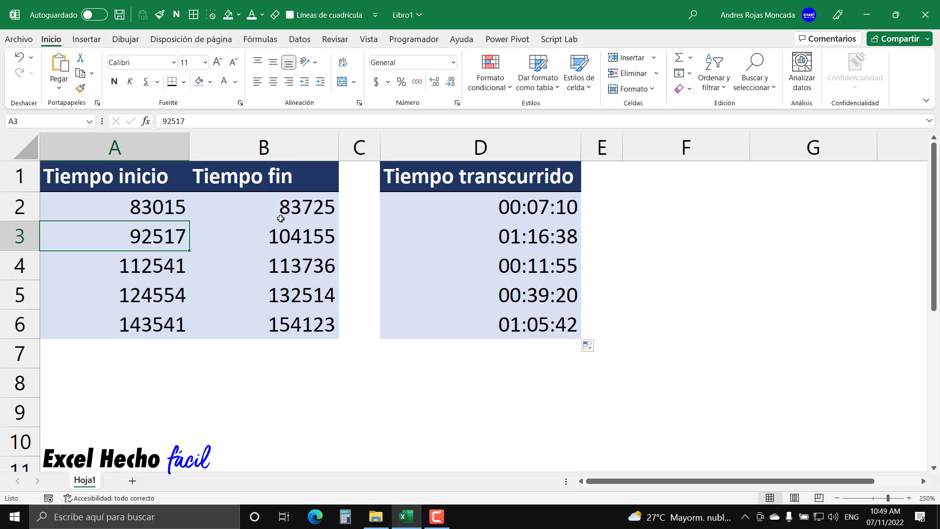
left_click(284, 236)
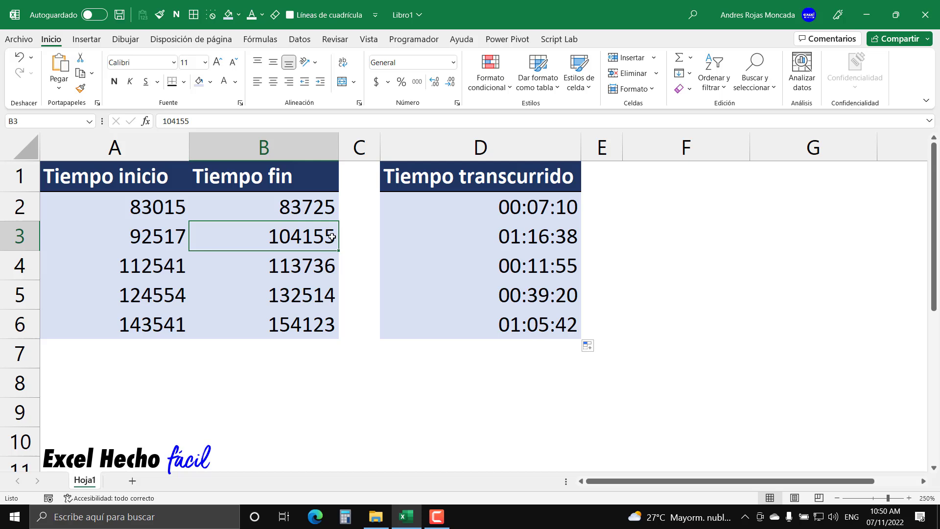
left_click(451, 244)
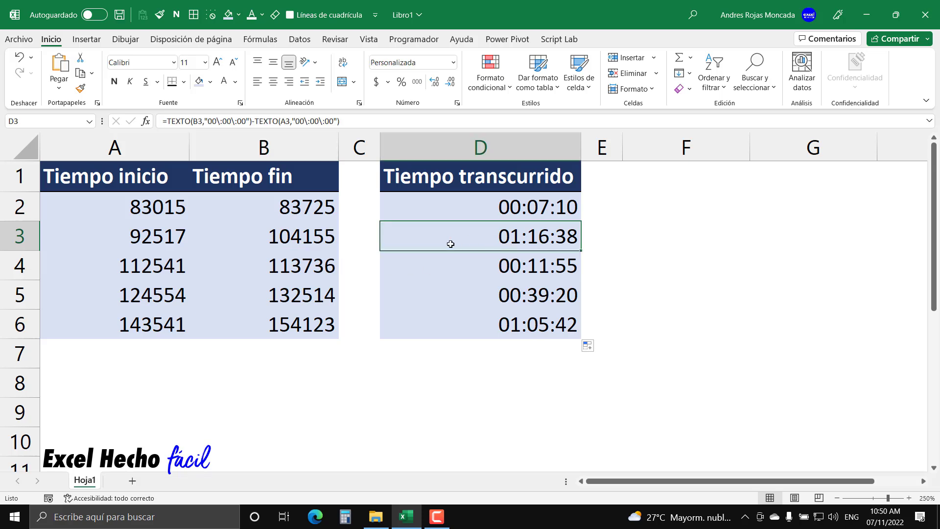
left_click(162, 260)
left_click(207, 259)
left_click(474, 270)
left_click(476, 295)
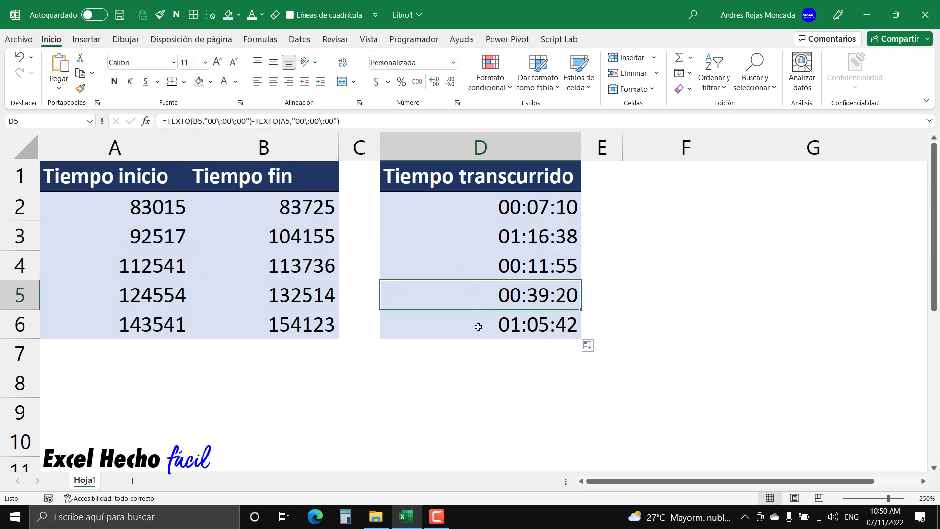
left_click(478, 326)
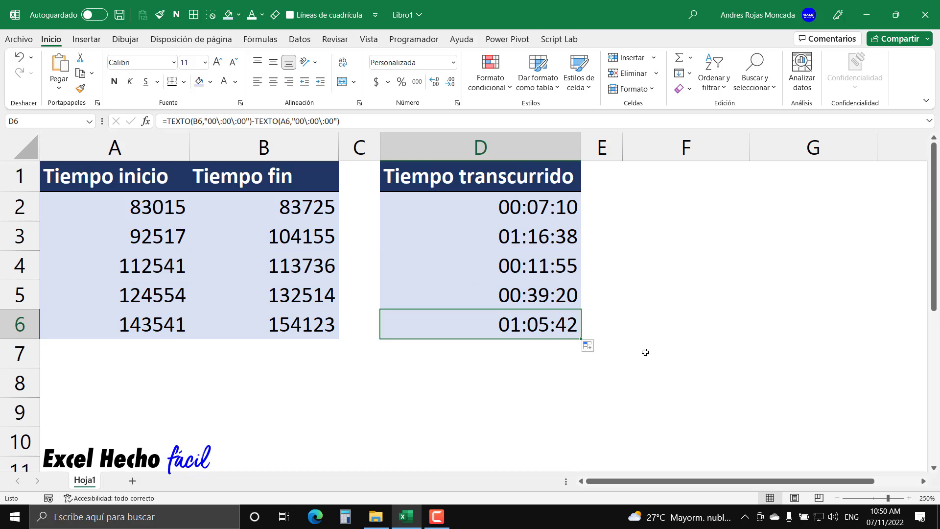
left_click(116, 389)
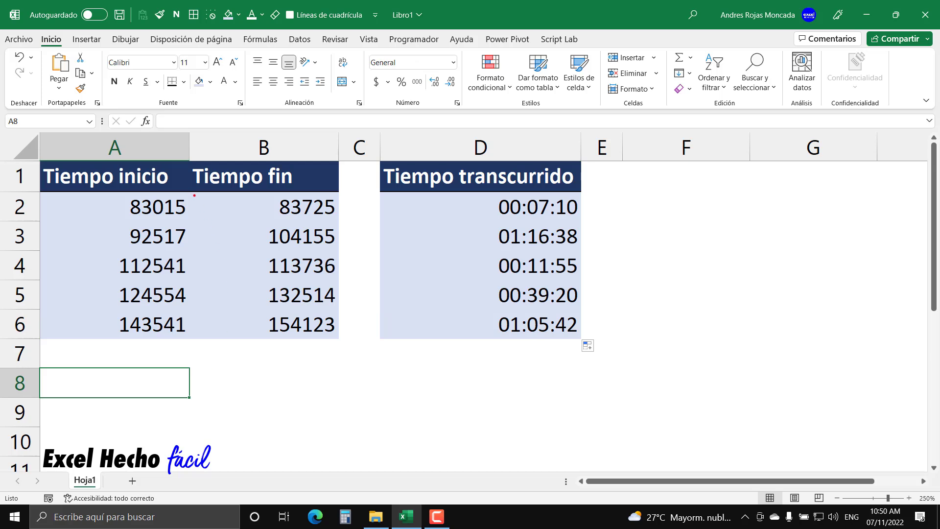
left_click_drag(195, 192, 358, 210)
left_click_drag(193, 192, 340, 222)
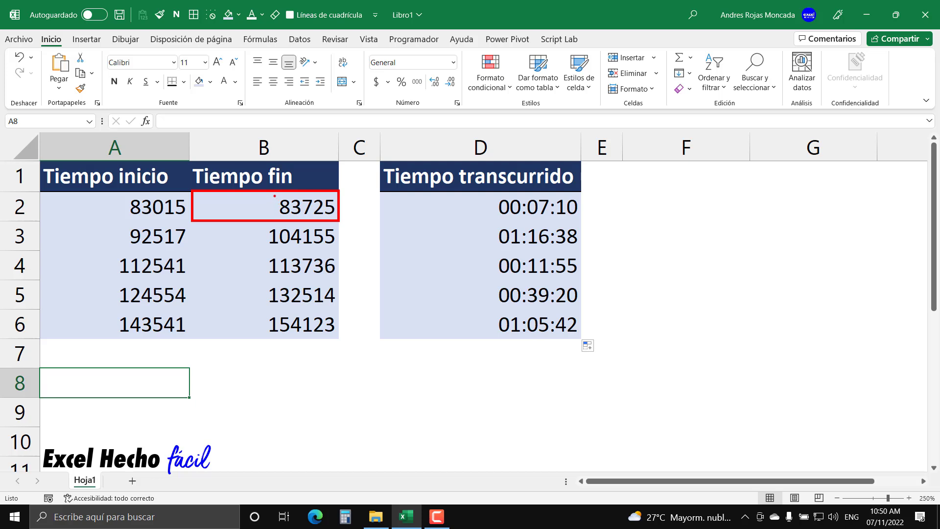
left_click_drag(273, 198, 289, 198)
left_click_drag(274, 204, 278, 201)
key("Escape")
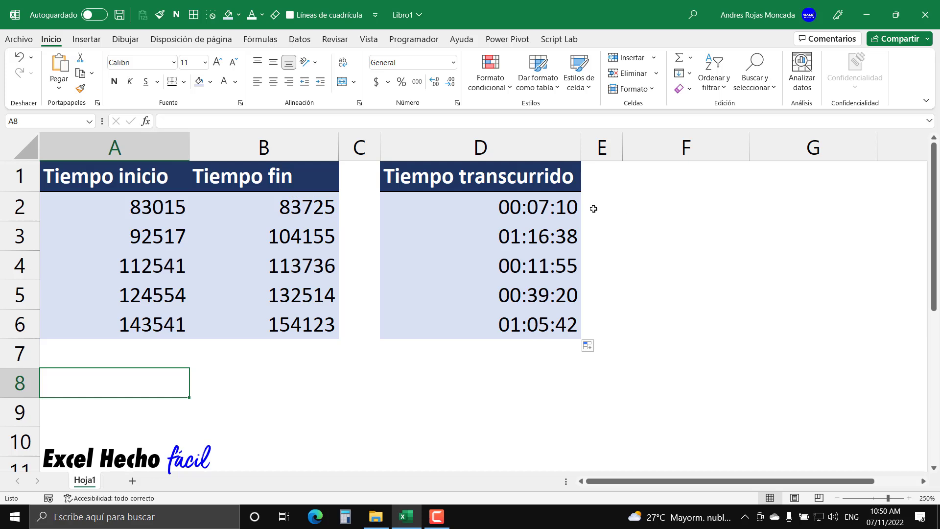
Enter =FORMULATEXTO(D2) in cell F2 to display the elapsed-time formula as text.
left_click(644, 205)
type("=for")
key("Tab")
key("Left")
key("Left")
key("Return")
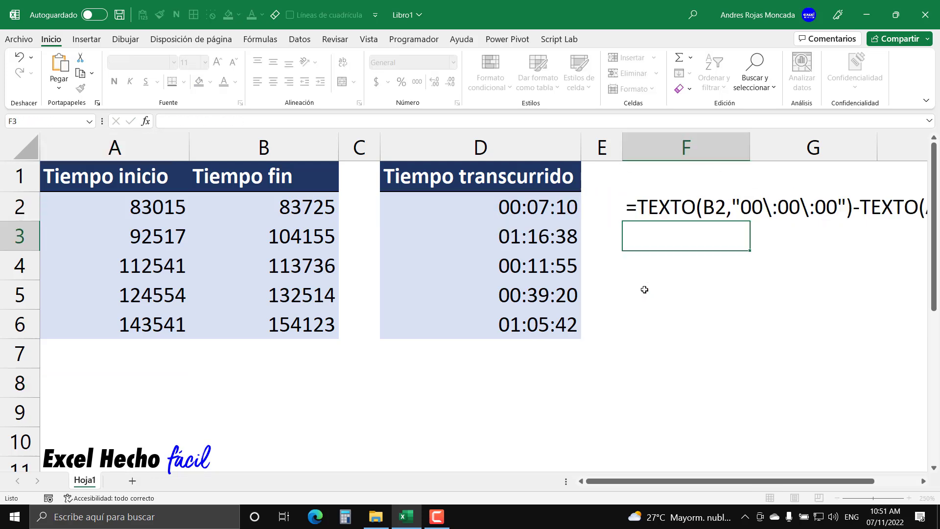
Examine the full formula text in F2 against the end time in B2 and the result in D2.
left_click(672, 211)
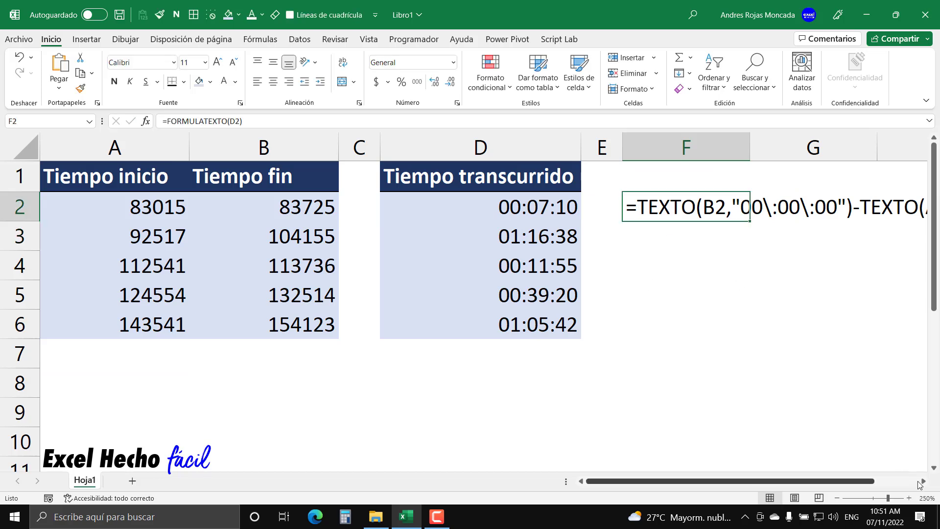
left_click(924, 482)
left_click(923, 482)
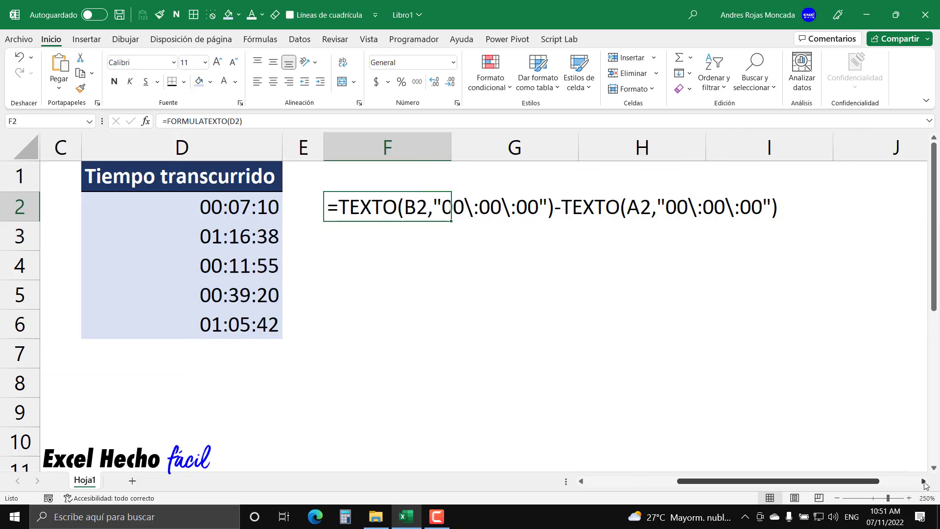
left_click(672, 480)
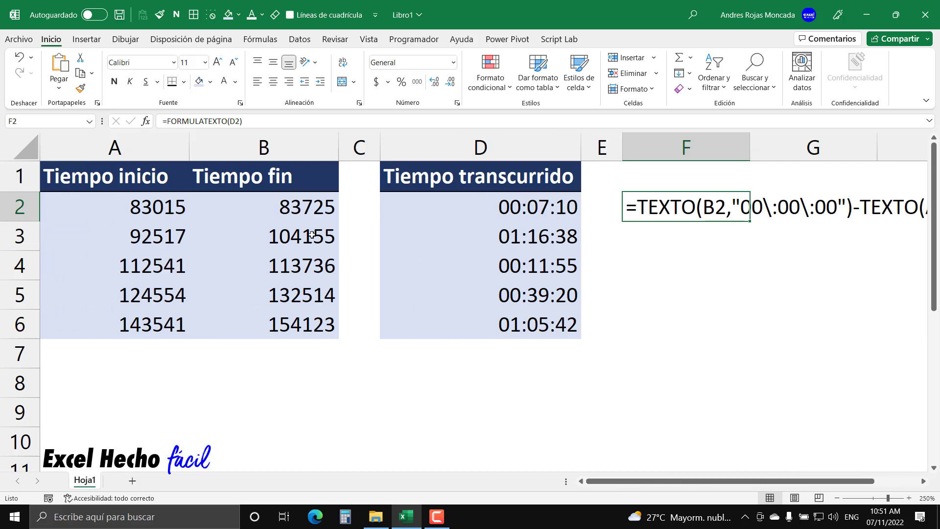
left_click(281, 212)
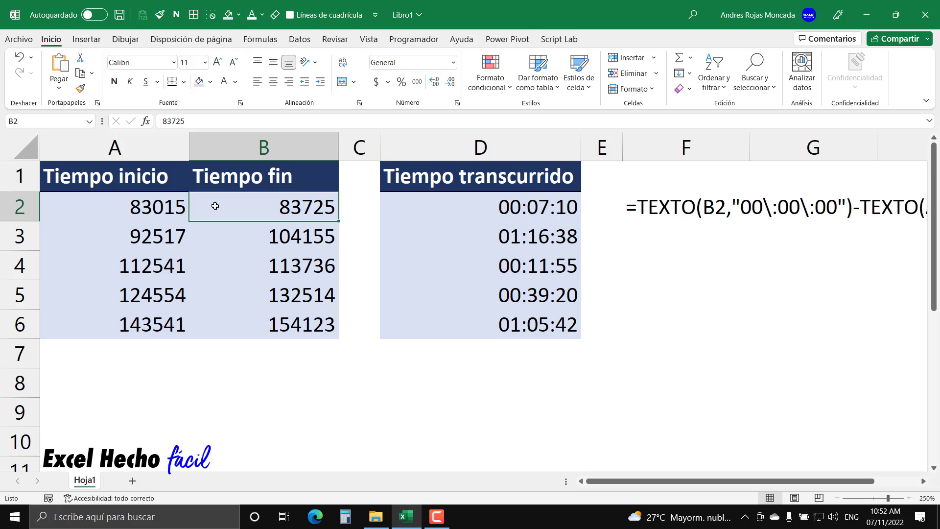
left_click(924, 482)
left_click(924, 481)
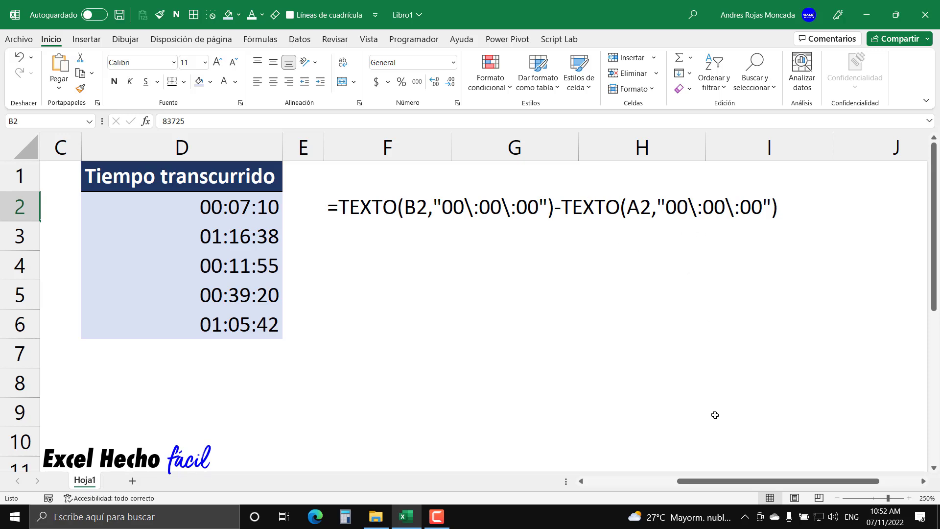
left_click_drag(703, 482, 612, 482)
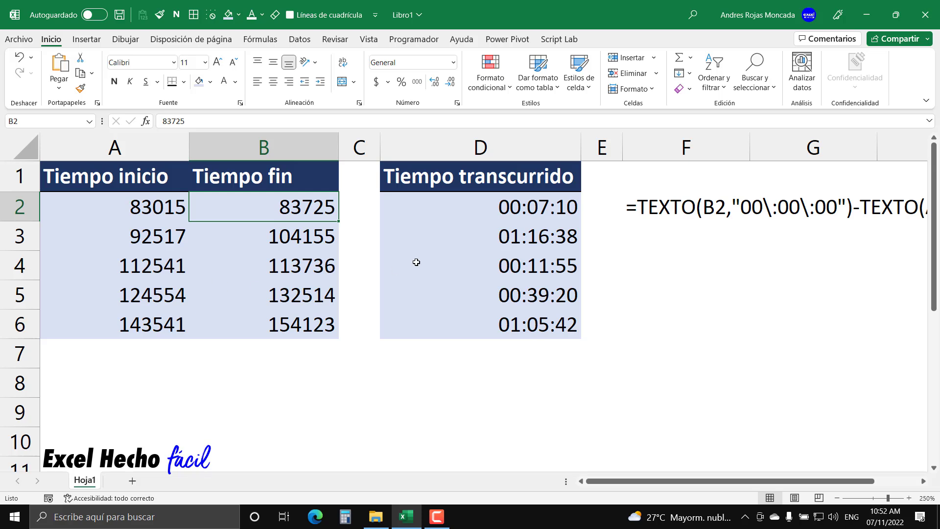
left_click(497, 202)
Enter the format code hh:mm:ss as a label in F1, above the formula text.
left_click(662, 172)
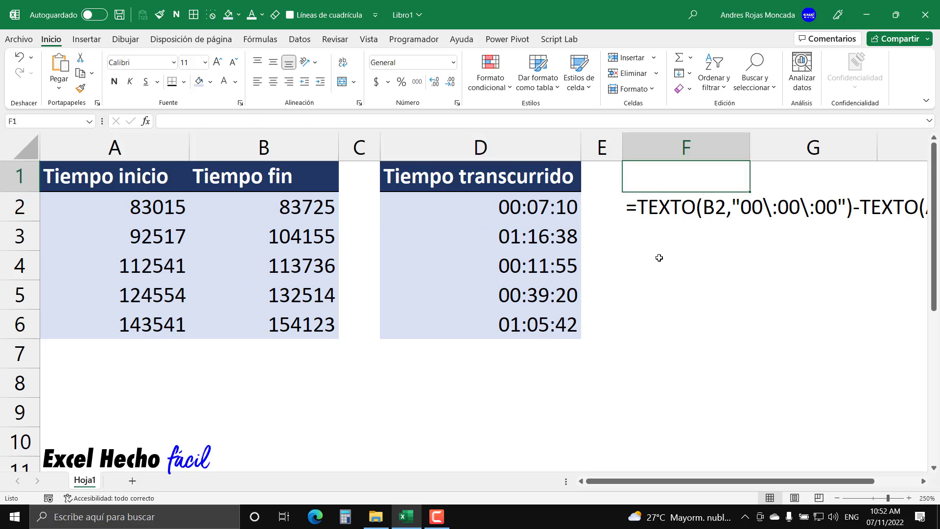
type("hh")
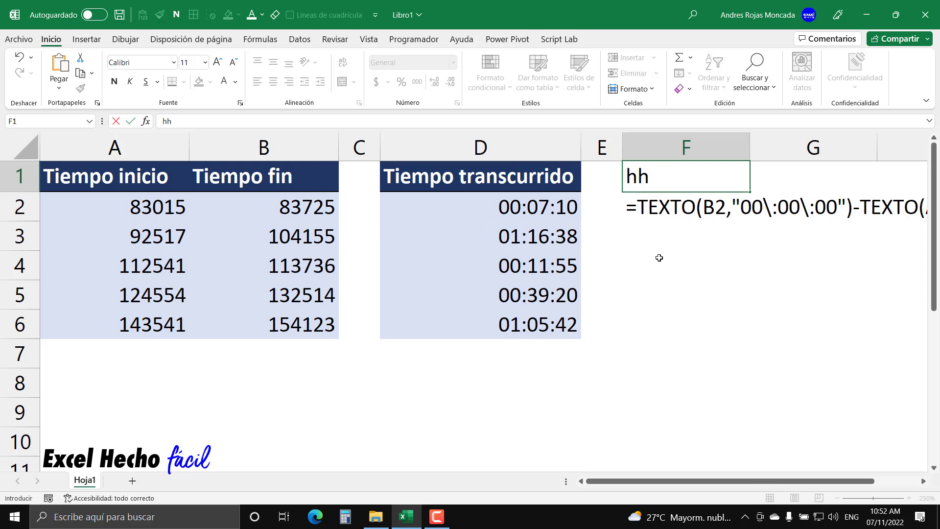
type(":mm:ss")
key("Return")
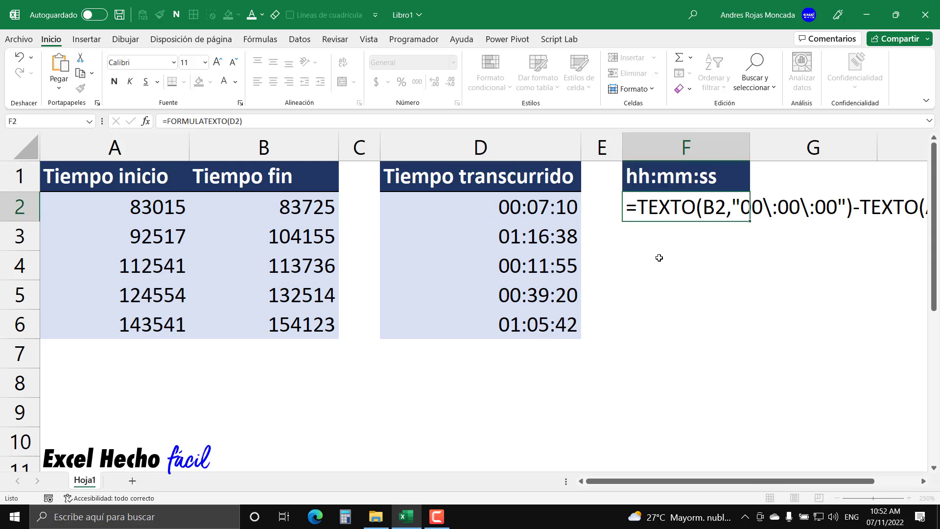
Remove the fill from the hh:mm:ss label in F1 and set its font colour to black.
left_click(674, 180)
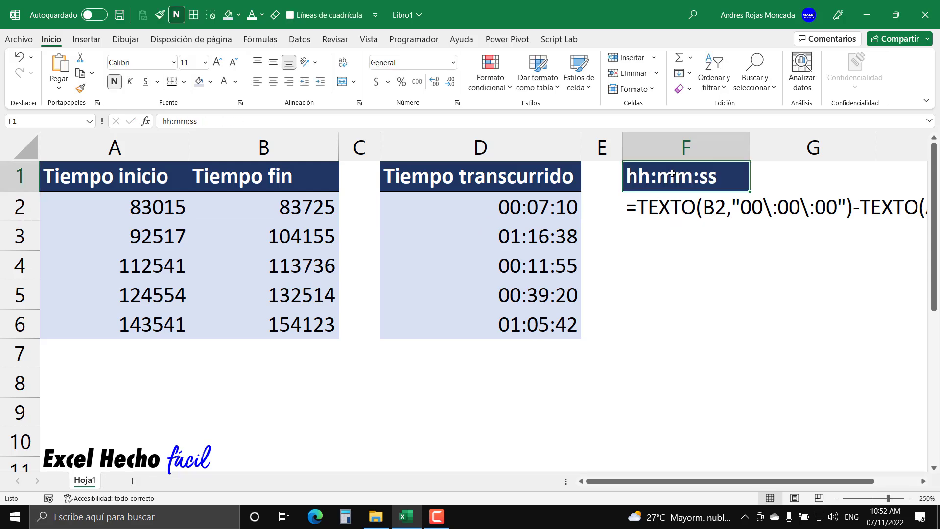
left_click(210, 82)
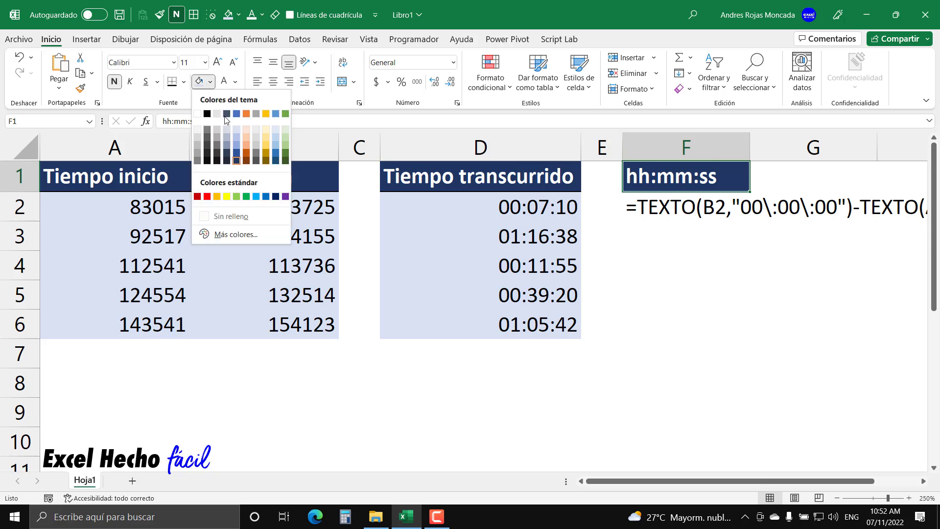
left_click(231, 214)
left_click(235, 82)
left_click(236, 102)
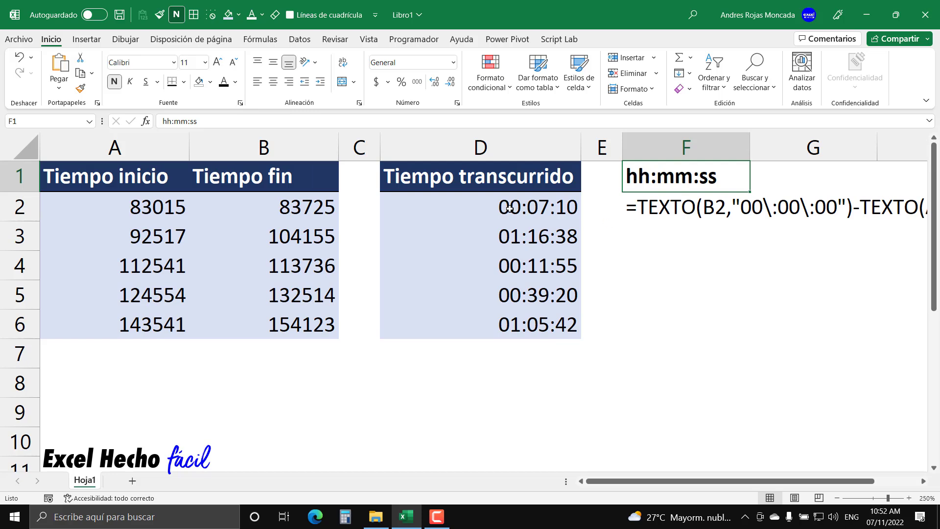
left_click(100, 380)
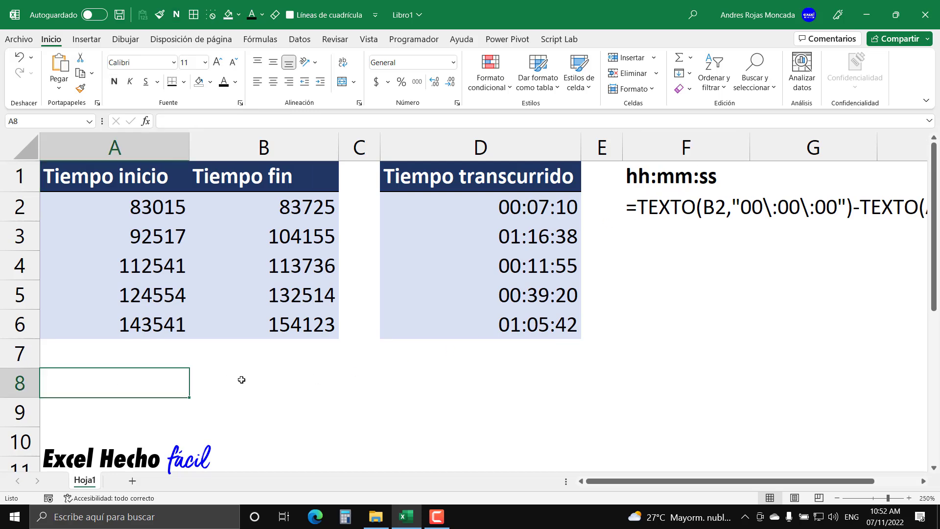